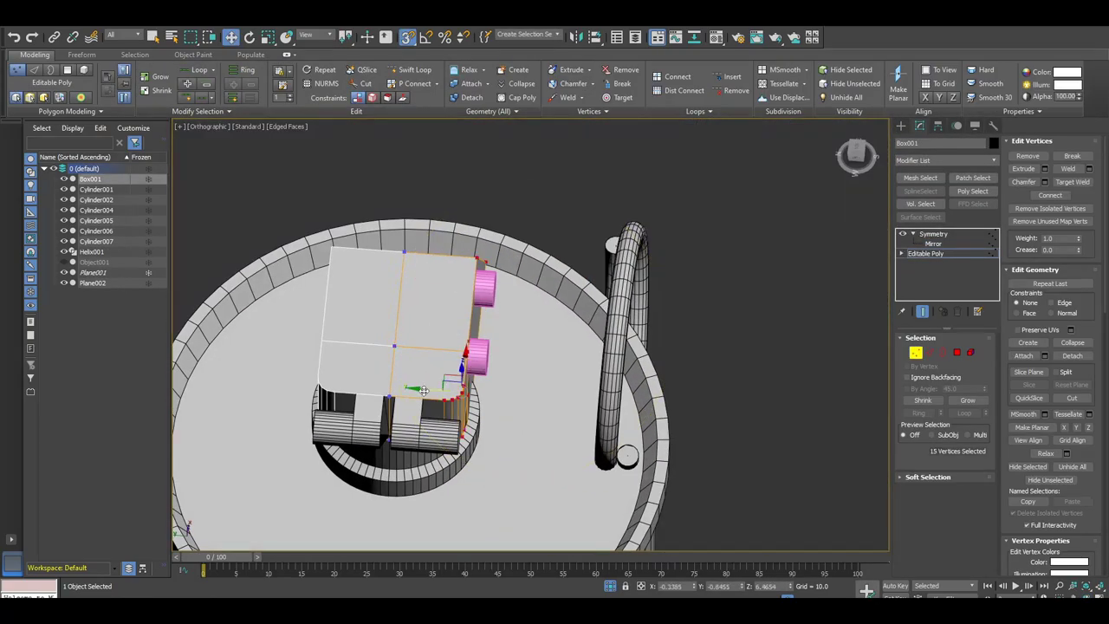
Orbit around the model to inspect the shelled bracket Plane003.
{"action": "middle_click_drag", "start_coordinate": [458, 407], "coordinate": [513, 415], "text": "alt"}
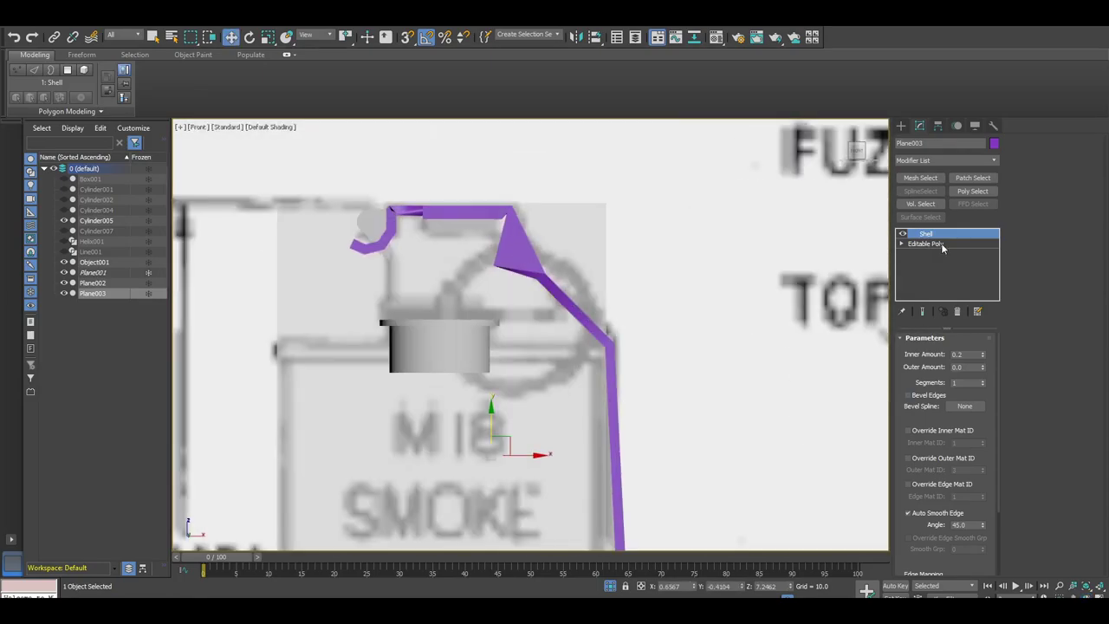
Return to Plane003's Editable Poly level in the modifier stack.
{"action": "left_click", "coordinate": [941, 242]}
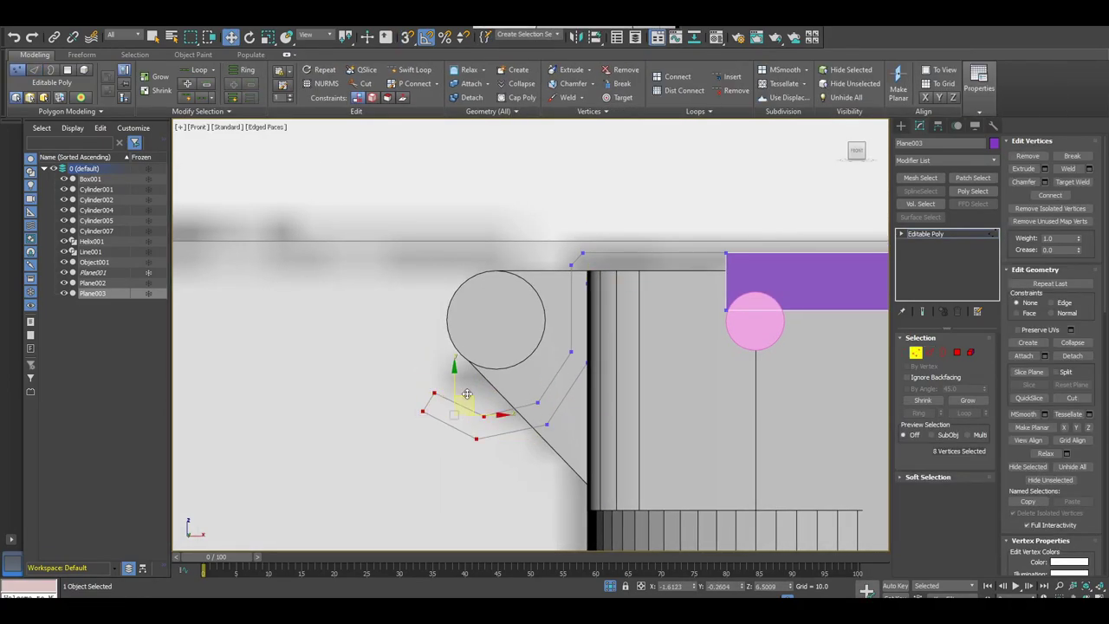
Snap the curl's top vertices into place around the reference circle.
{"action": "middle_click_drag", "start_coordinate": [537, 365], "coordinate": [521, 327]}
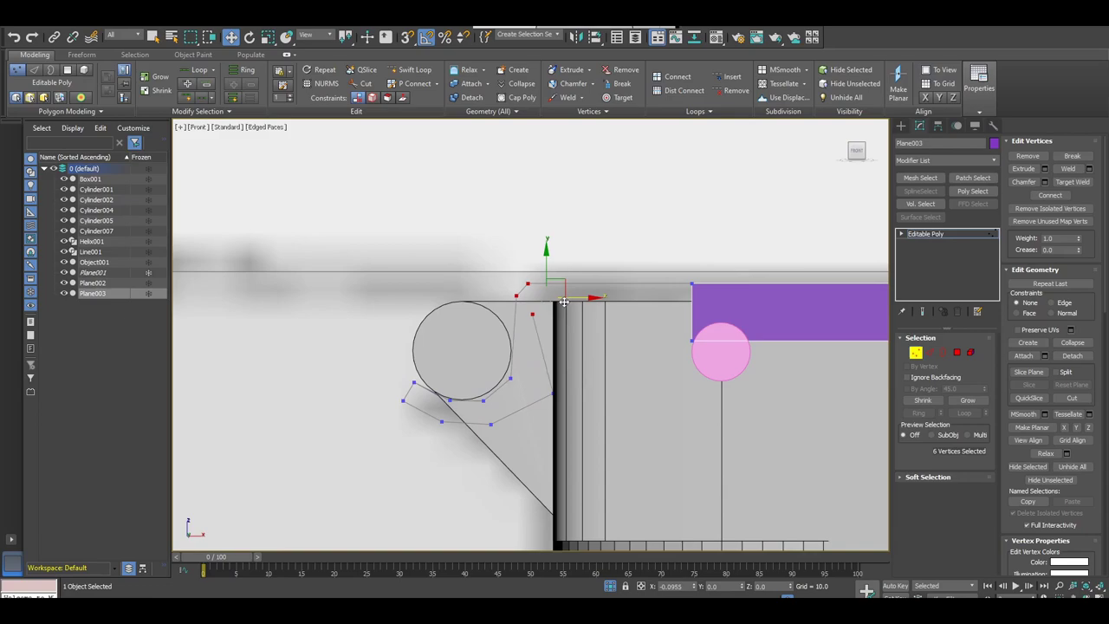
{"action": "middle_click_drag", "start_coordinate": [569, 357], "coordinate": [559, 364]}
{"action": "left_click", "coordinate": [428, 398]}
{"action": "key", "text": "s"}
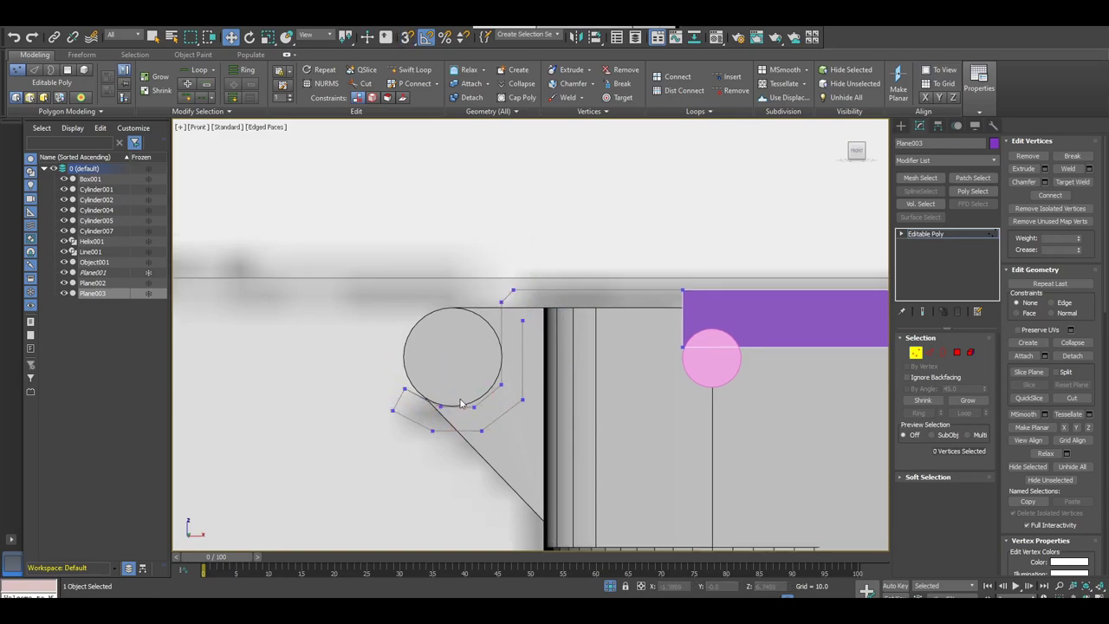
{"action": "left_click", "coordinate": [531, 407]}
{"action": "middle_click_drag", "start_coordinate": [531, 407], "coordinate": [491, 436]}
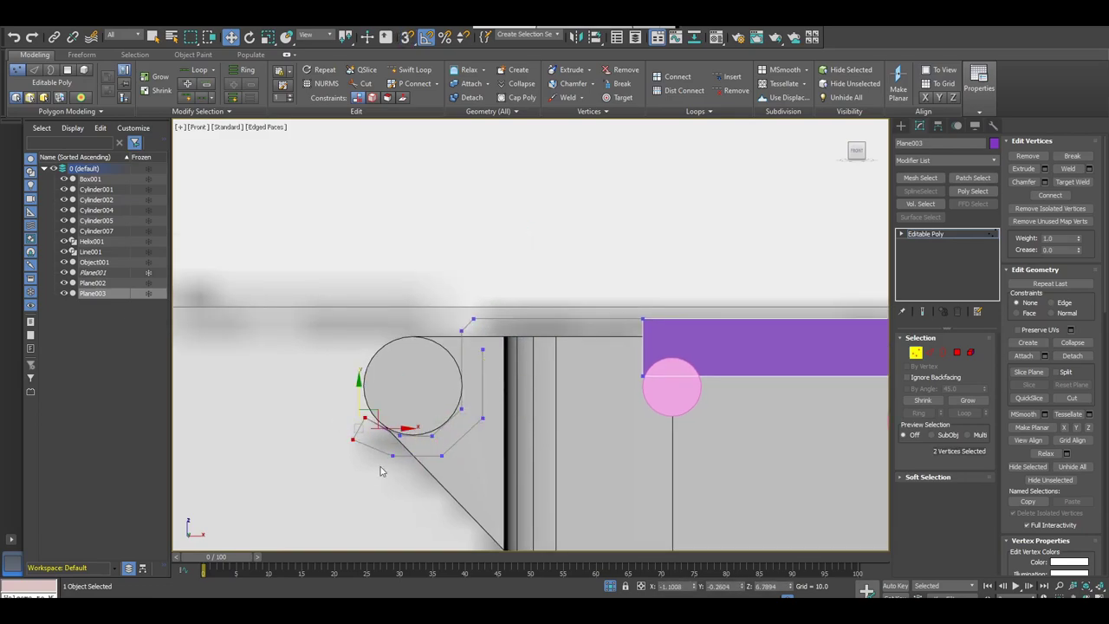
{"action": "left_click", "coordinate": [402, 427]}
{"action": "scroll", "coordinate": [413, 325], "scroll_direction": "up", "scroll_amount": 3}
Select the edge at the bracket's sharp bend in a wireframe view.
{"action": "key", "text": "F3"}
{"action": "key", "text": "1"}
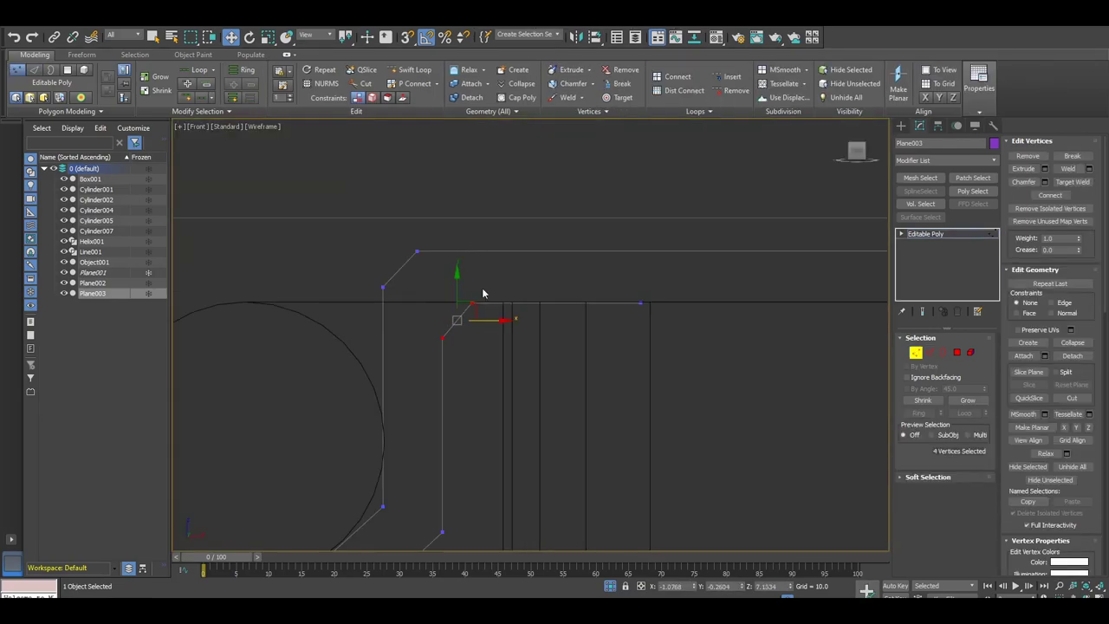
{"action": "key", "text": "2"}
{"action": "key", "text": "F3"}
{"action": "mouse_move", "coordinate": [546, 267]}
{"action": "middle_mouse_down", "text": "alt"}
{"action": "mouse_move", "coordinate": [510, 324]}
{"action": "mouse_move", "coordinate": [639, 324]}
{"action": "middle_mouse_up", "text": "alt"}
{"action": "scroll", "coordinate": [551, 272], "scroll_direction": "up", "scroll_amount": 3}
{"action": "left_click", "coordinate": [551, 272]}
{"action": "scroll", "coordinate": [528, 347], "scroll_direction": "up", "scroll_amount": 3}
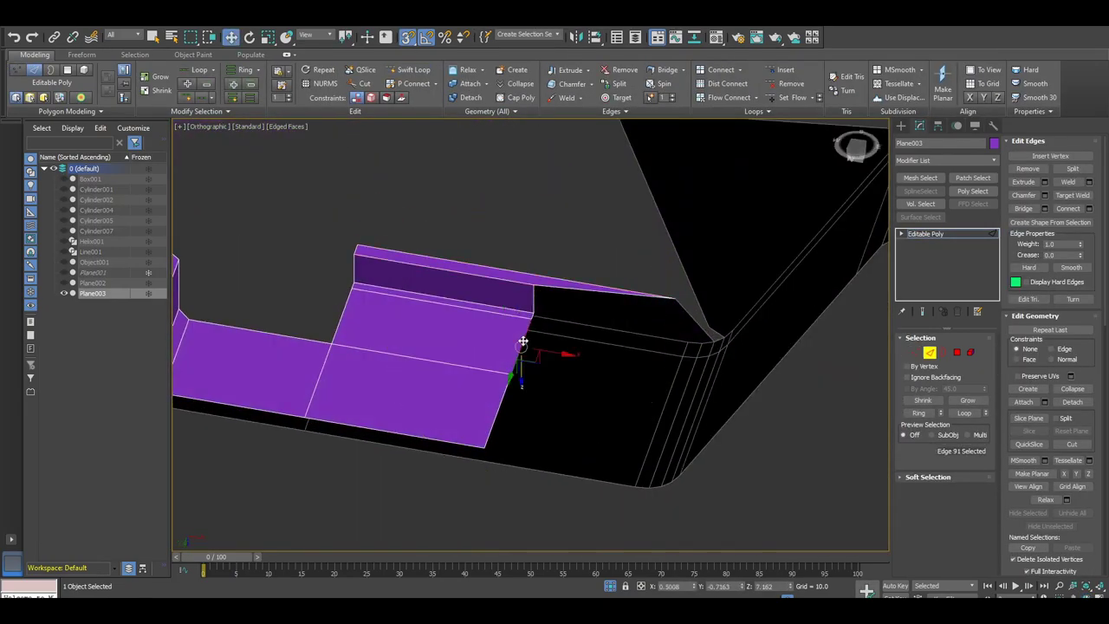
{"action": "scroll", "coordinate": [596, 423], "scroll_direction": "down", "scroll_amount": 3}
{"action": "mouse_move", "coordinate": [596, 424]}
{"action": "middle_mouse_down", "text": "alt"}
{"action": "mouse_move", "coordinate": [554, 347]}
{"action": "mouse_move", "coordinate": [594, 285]}
{"action": "mouse_move", "coordinate": [631, 321]}
{"action": "mouse_move", "coordinate": [507, 329]}
{"action": "middle_mouse_up", "text": "alt"}
Pick vertices on the bracket's inner bend in front view, undoing a stray change.
{"action": "key", "text": "f"}
{"action": "key", "text": "F3"}
{"action": "key", "text": "1"}
{"action": "key", "text": "w"}
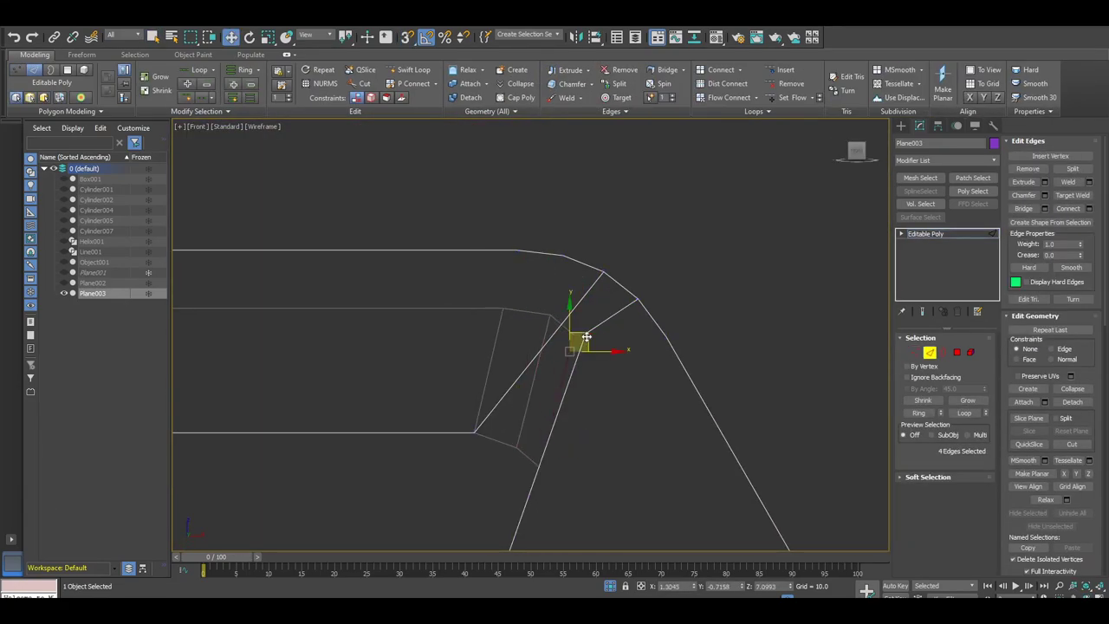
{"action": "key", "text": "1"}
{"action": "left_click", "coordinate": [516, 421]}
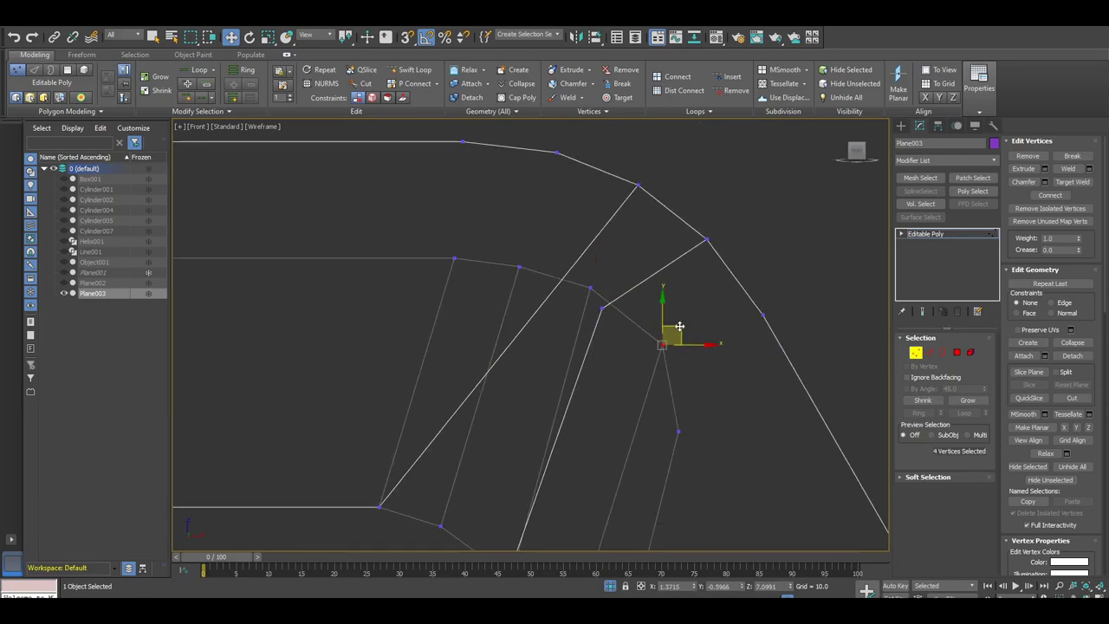
{"action": "mouse_move", "coordinate": [535, 353]}
{"action": "middle_mouse_down"}
{"action": "mouse_move", "coordinate": [516, 305]}
{"action": "mouse_move", "coordinate": [725, 309]}
{"action": "middle_mouse_up"}
{"action": "left_click", "coordinate": [442, 304]}
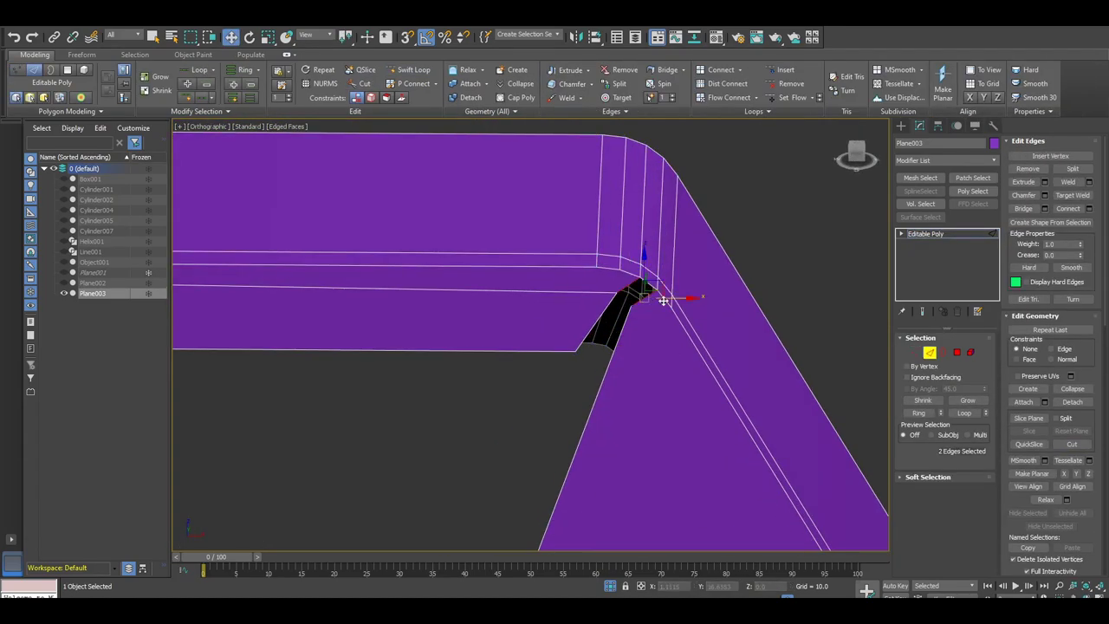
{"action": "key", "text": "shift+z"}
{"action": "key", "text": "ctrl+z"}
{"action": "key", "text": "shift+z"}
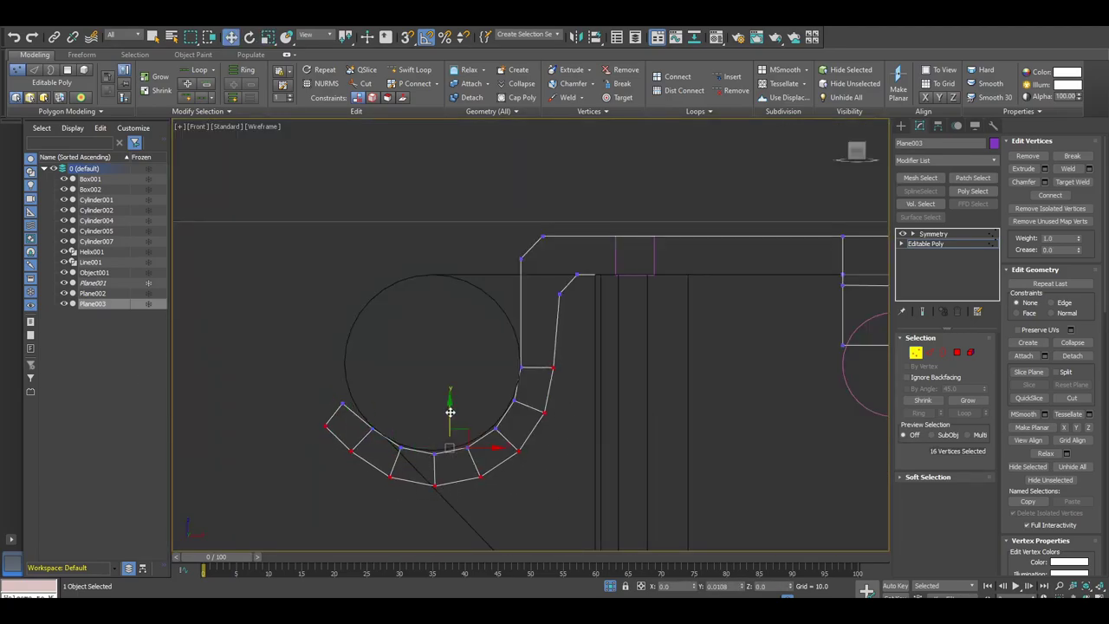
Select the small box sitting on the bracket.
{"action": "left_click", "coordinate": [518, 307]}
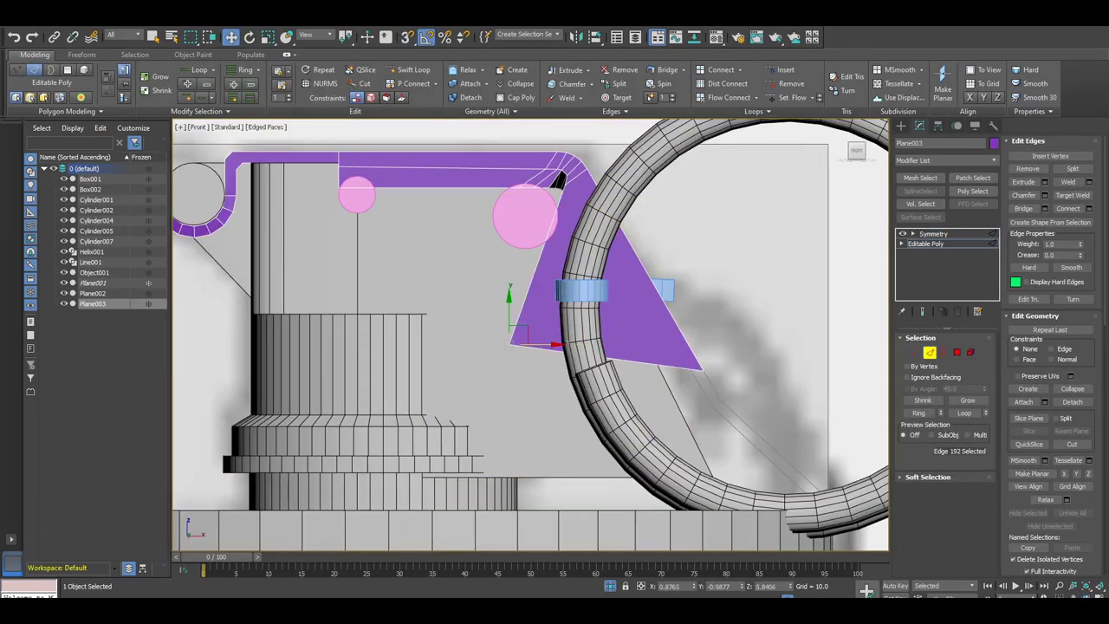
{"action": "middle_click_drag", "start_coordinate": [554, 273], "coordinate": [541, 284]}
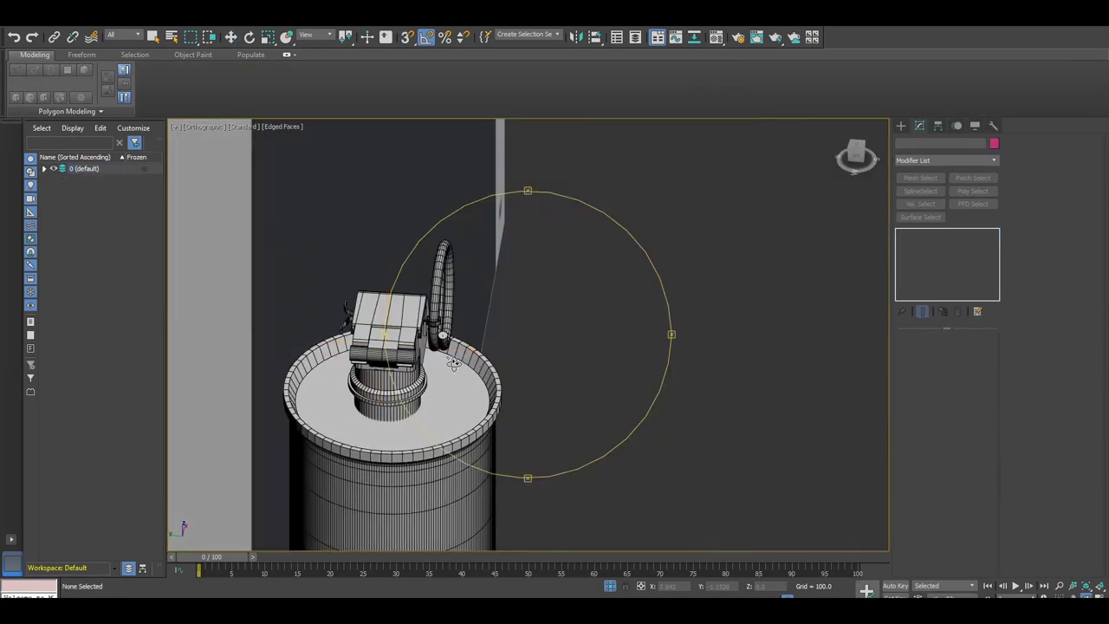
Edit the mounting plate's vertices and open the Material Editor.
{"action": "middle_click_drag", "start_coordinate": [468, 346], "coordinate": [408, 335], "text": "alt"}
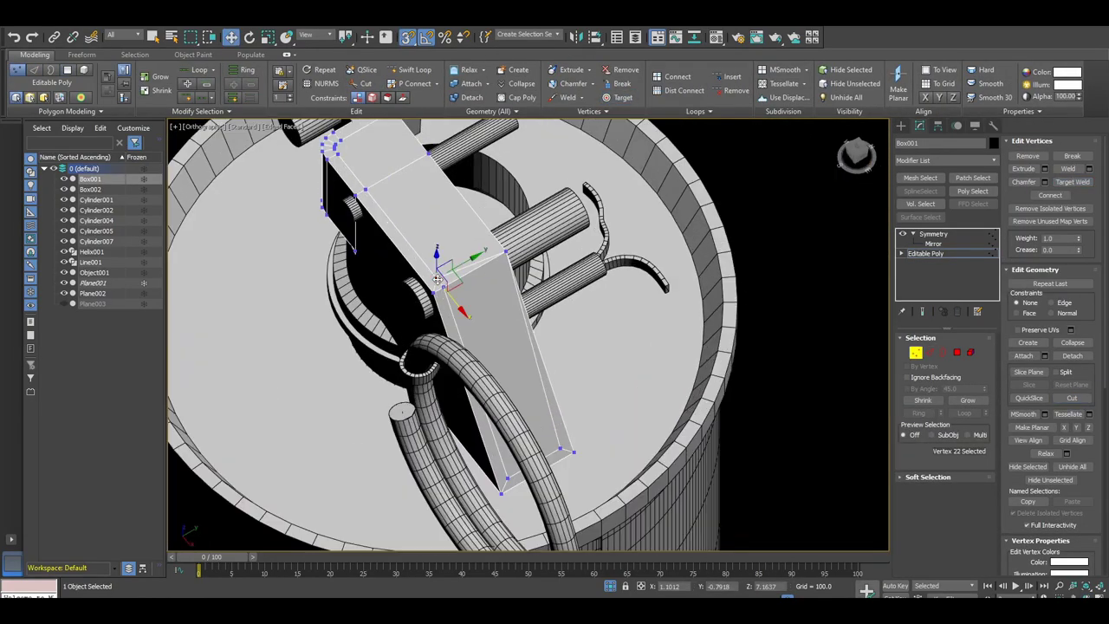
{"action": "key", "text": "1"}
{"action": "scroll", "coordinate": [494, 355], "scroll_direction": "up", "scroll_amount": 3}
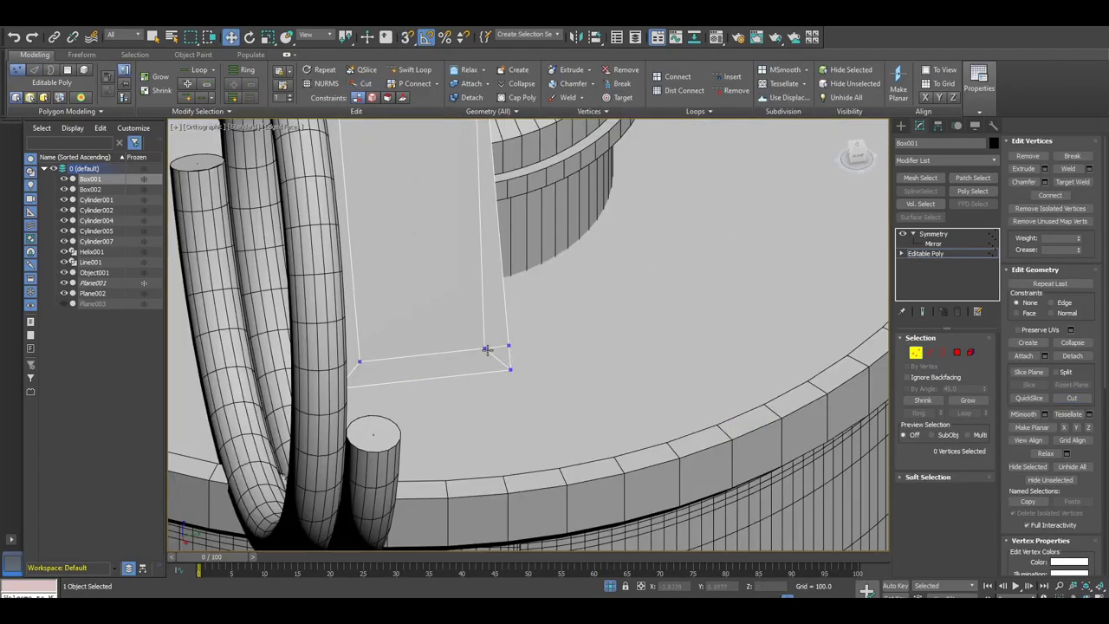
{"action": "key", "text": "m"}
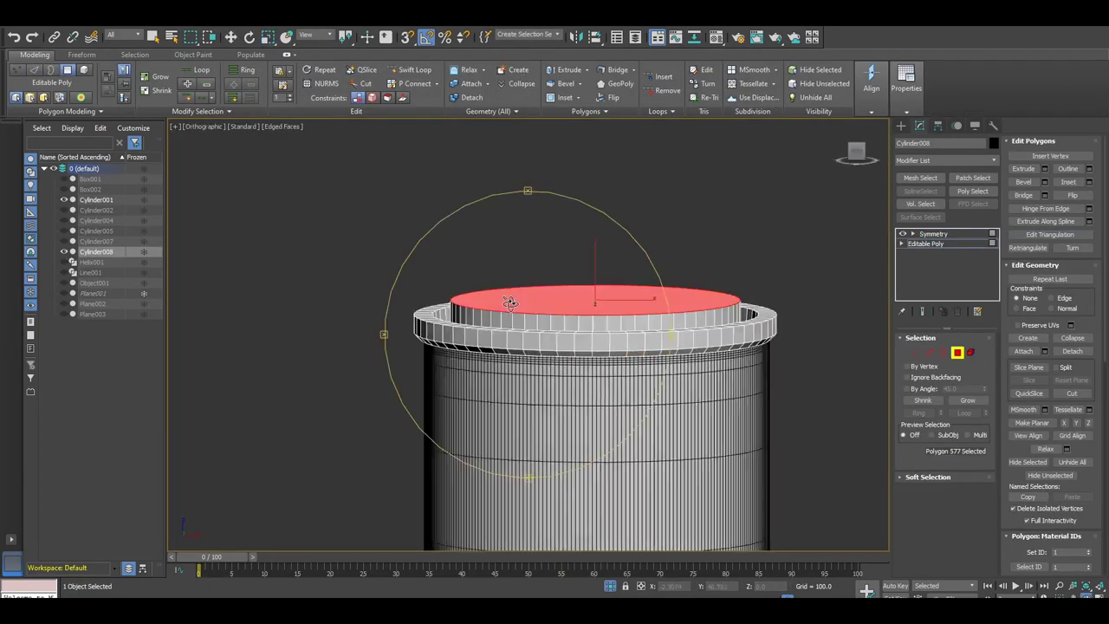
Chamfer Cylinder008's rim edge loops by a small amount of about 0.06.
{"action": "mouse_move", "coordinate": [509, 303]}
{"action": "middle_mouse_down", "text": "alt"}
{"action": "mouse_move", "coordinate": [511, 364]}
{"action": "mouse_move", "coordinate": [476, 333]}
{"action": "middle_mouse_up", "text": "alt"}
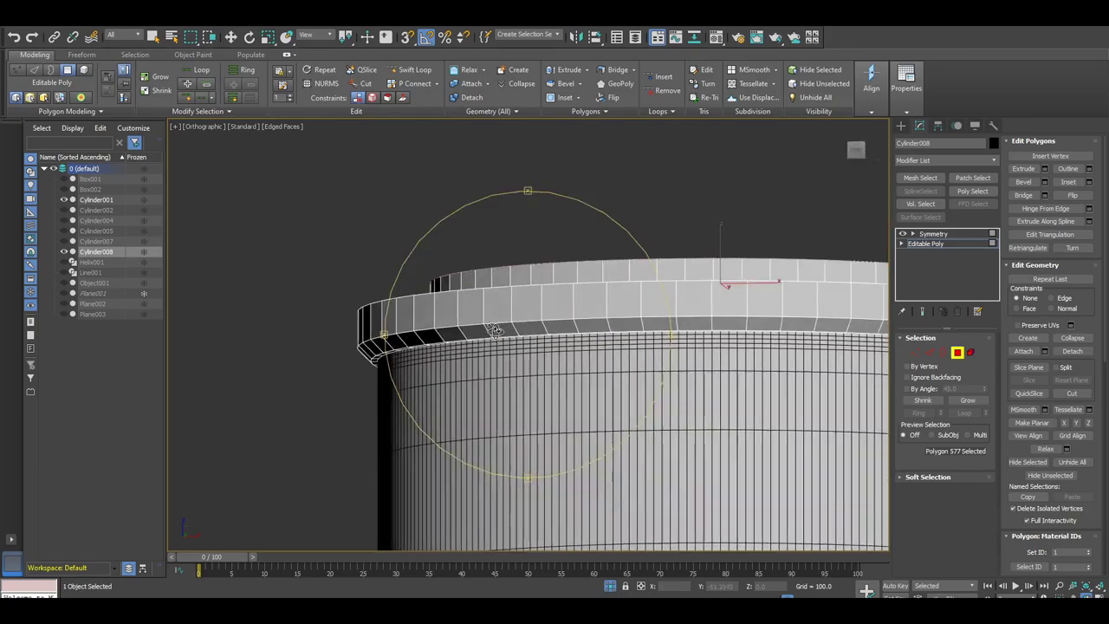
{"action": "key", "text": "2"}
{"action": "key", "text": "ctrl+z"}
{"action": "key", "text": "F3"}
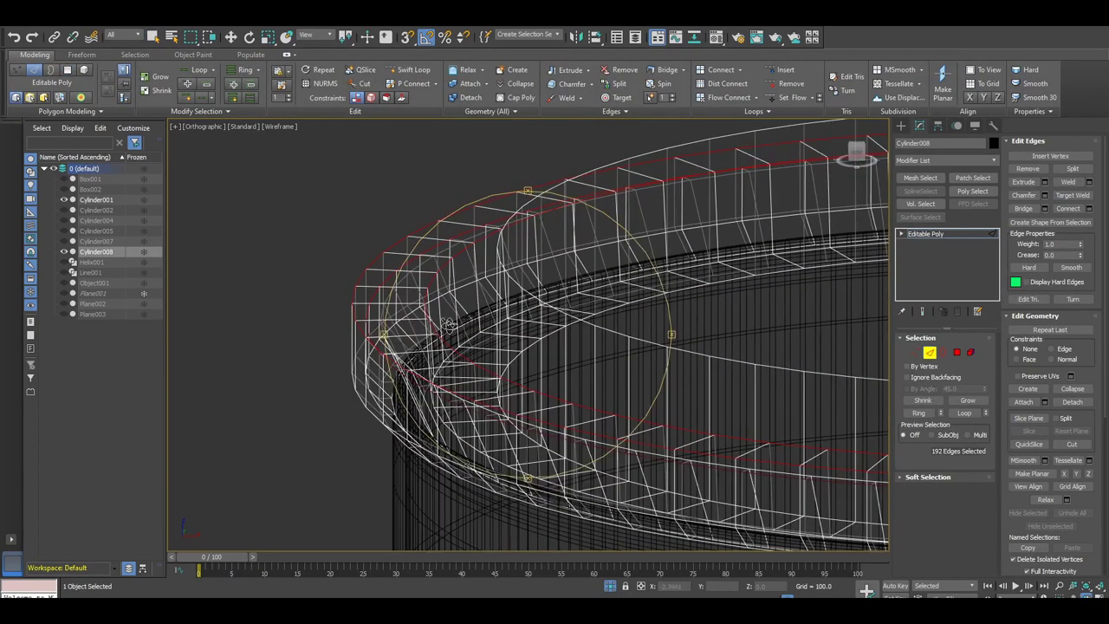
{"action": "key", "text": "F3"}
{"action": "left_click_drag", "start_coordinate": [534, 324], "coordinate": [534, 319]}
{"action": "left_click", "coordinate": [534, 441]}
{"action": "middle_click_drag", "start_coordinate": [533, 441], "coordinate": [485, 312], "text": "alt"}
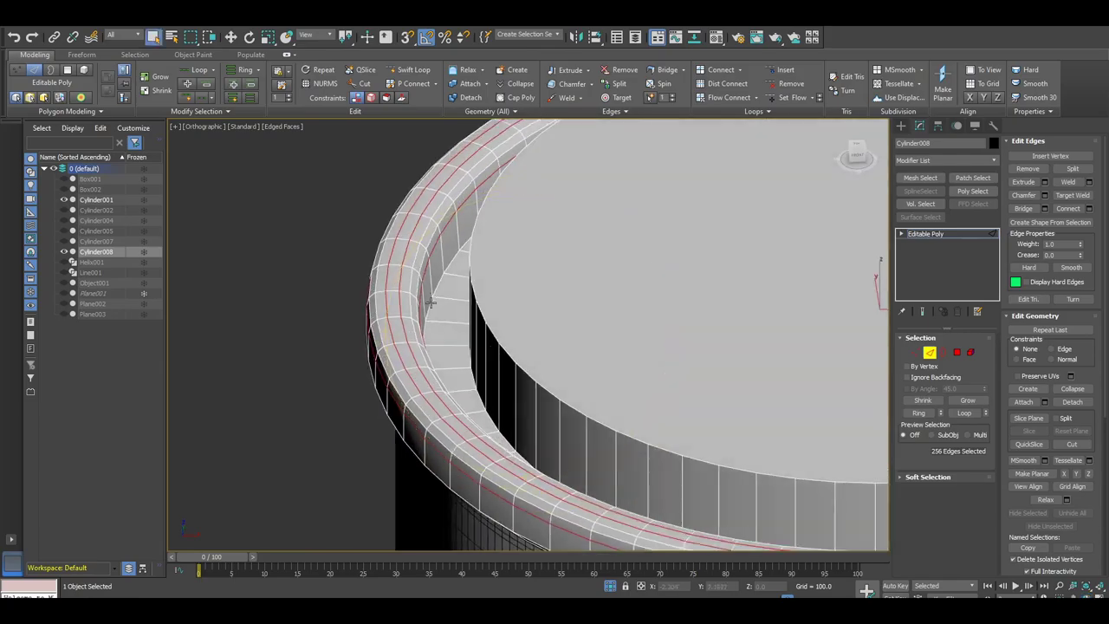
{"action": "left_click", "coordinate": [472, 299]}
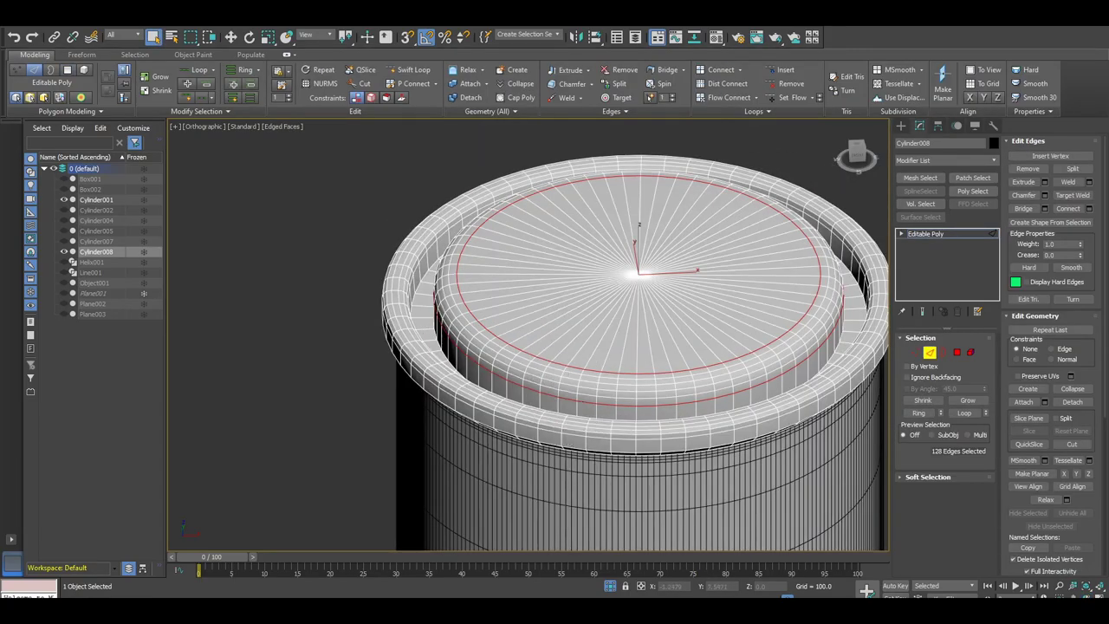